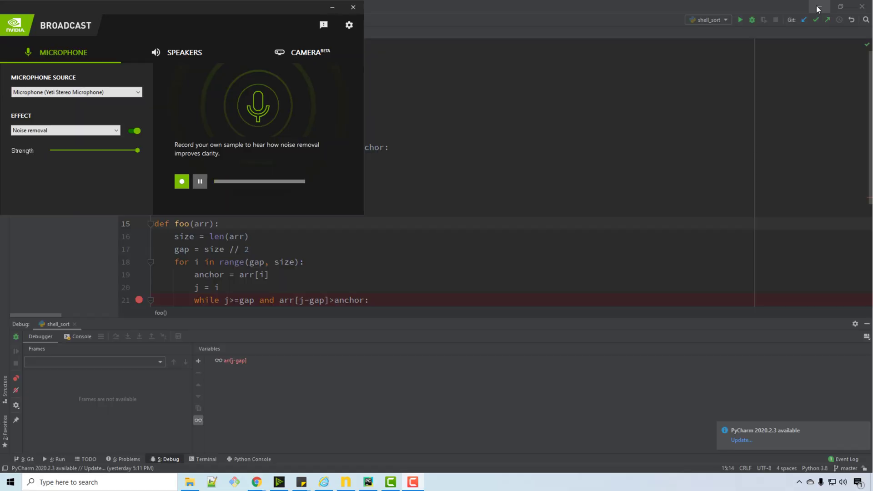
Step: Minimize PyCharm and move the NVIDIA Broadcast window to the centre of the desktop
{"action": "left_click_drag", "start_coordinate": [249, 14], "coordinate": [354, 75]}
{"action": "left_click", "coordinate": [819, 6]}
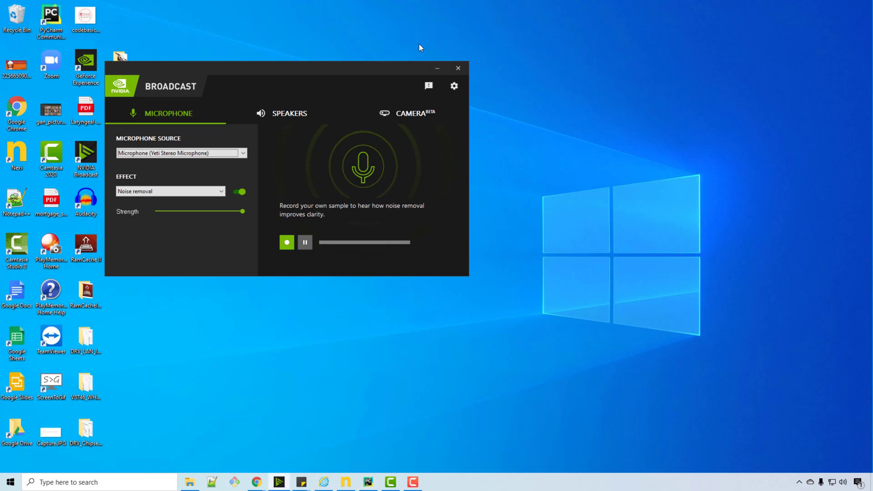
{"action": "left_click_drag", "start_coordinate": [229, 66], "coordinate": [263, 65]}
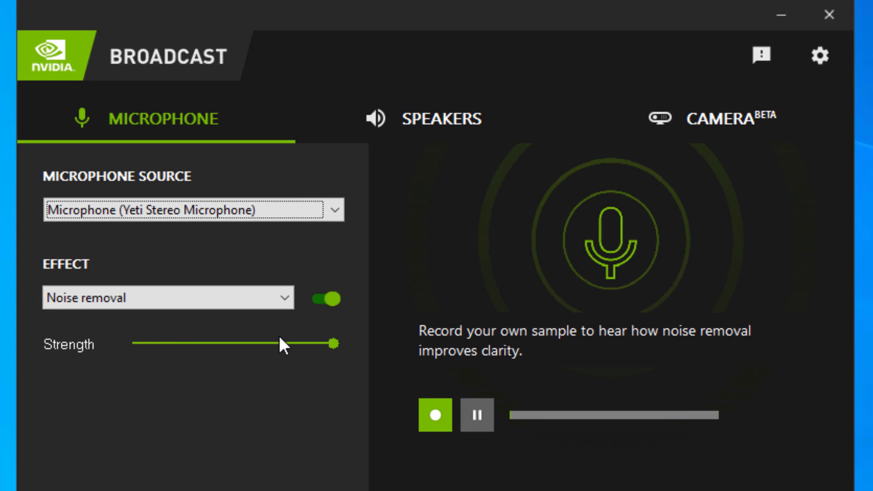
Step: Confirm the microphone source is the Yeti Stereo Microphone with Noise removal as the effect
{"action": "left_click", "coordinate": [334, 210]}
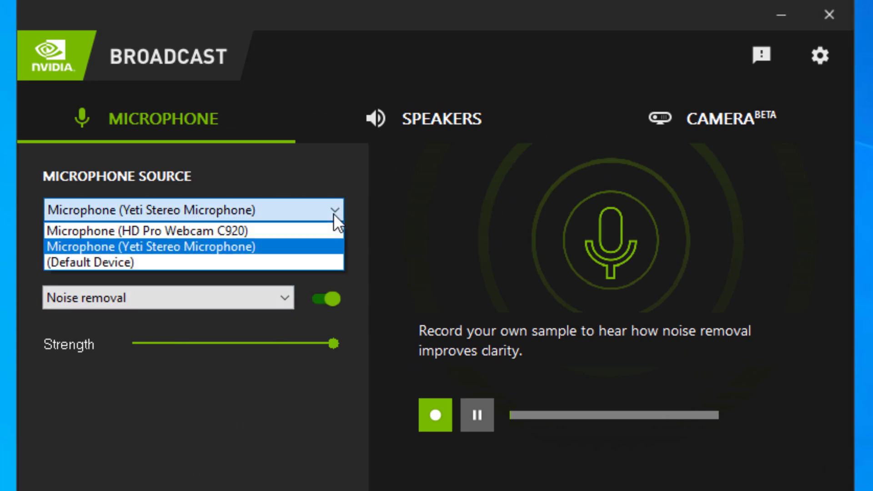
{"action": "left_click", "coordinate": [197, 246]}
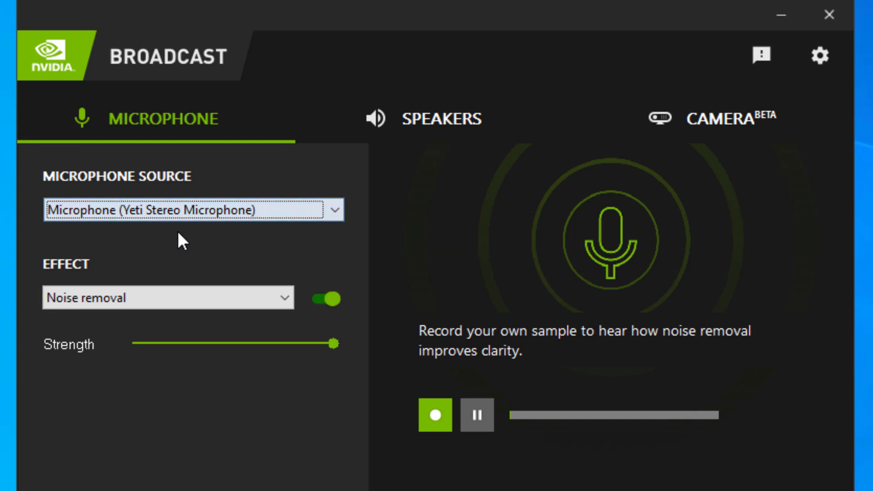
{"action": "left_click", "coordinate": [281, 299]}
{"action": "left_click", "coordinate": [281, 298]}
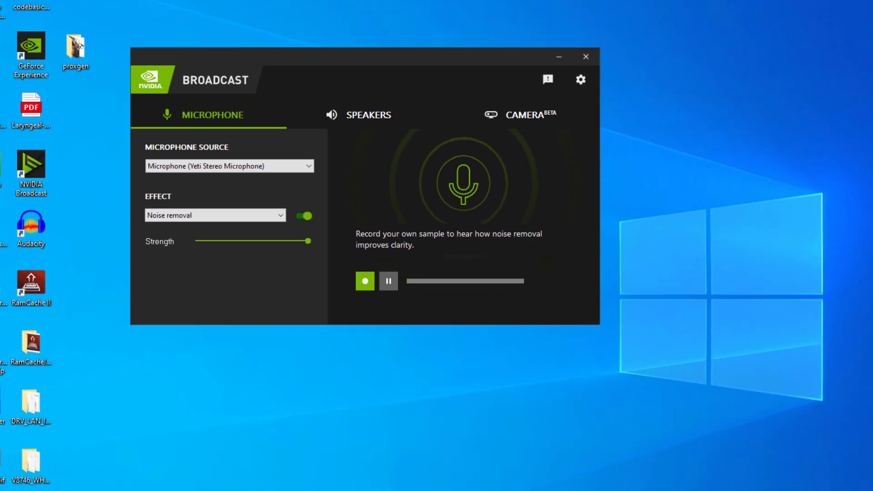
Step: Launch Zoom from a Windows Start search for 'zoom'
{"action": "left_click", "coordinate": [93, 480]}
{"action": "type", "text": "zoom"}
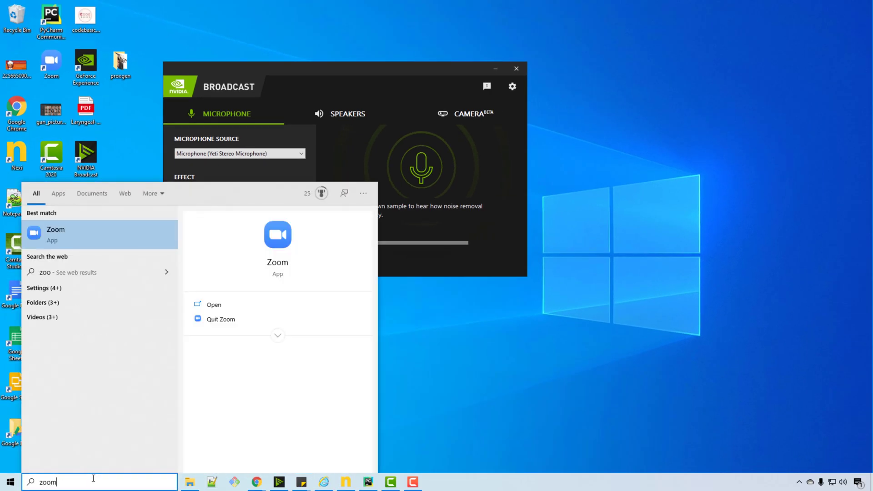
{"action": "key", "text": "Return"}
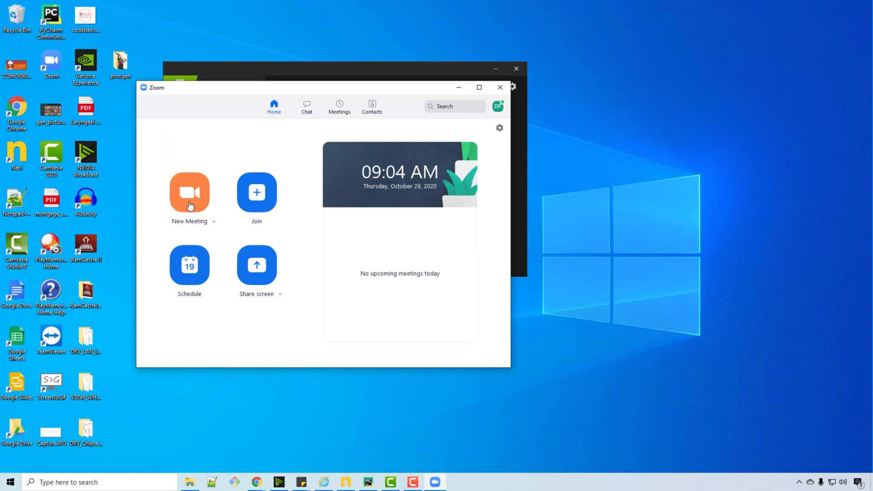
Step: Start a new meeting and set its microphone to Microphone (NVIDIA Broadcast)
{"action": "left_click", "coordinate": [190, 204]}
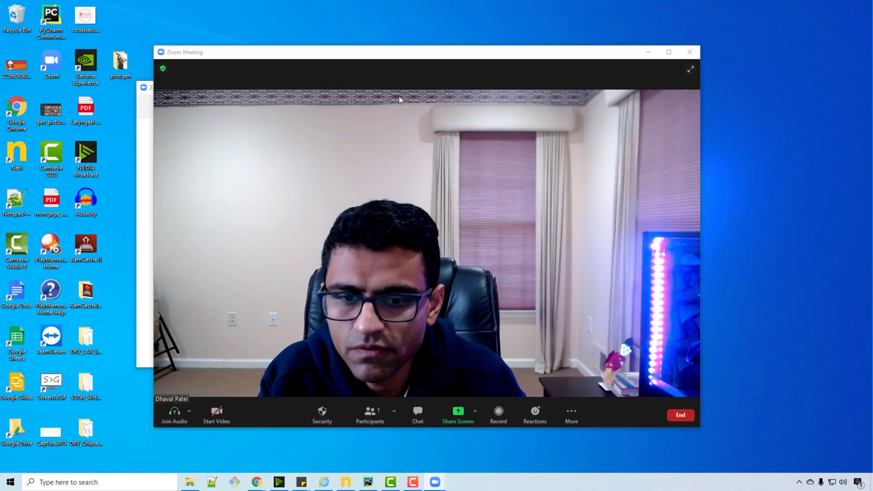
{"action": "left_click", "coordinate": [189, 412]}
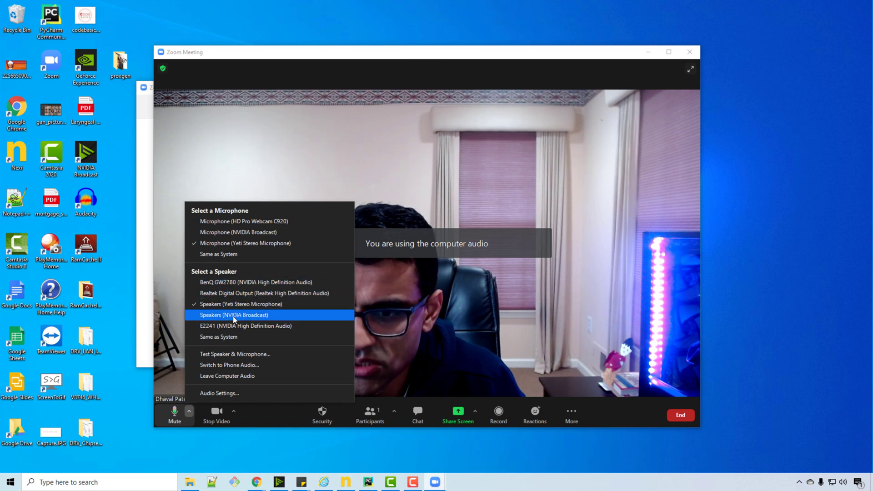
{"action": "left_click", "coordinate": [239, 232]}
{"action": "left_click", "coordinate": [190, 409]}
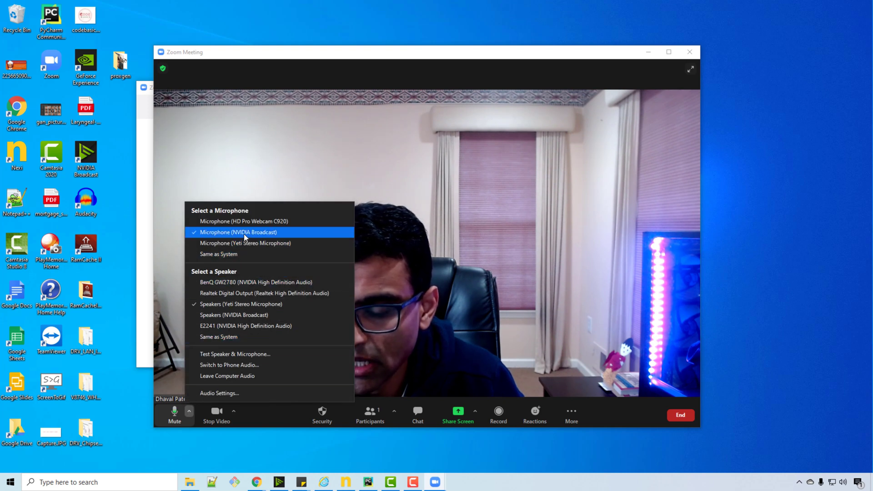
{"action": "left_click", "coordinate": [285, 161]}
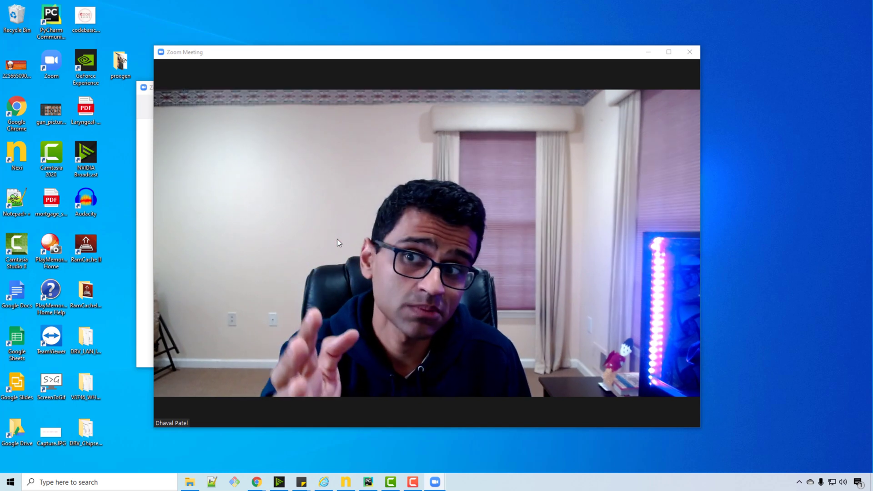
Step: Switch back to NVIDIA Broadcast, check the Speakers noise removal settings, and reposition the window
{"action": "mouse_move", "coordinate": [351, 150]}
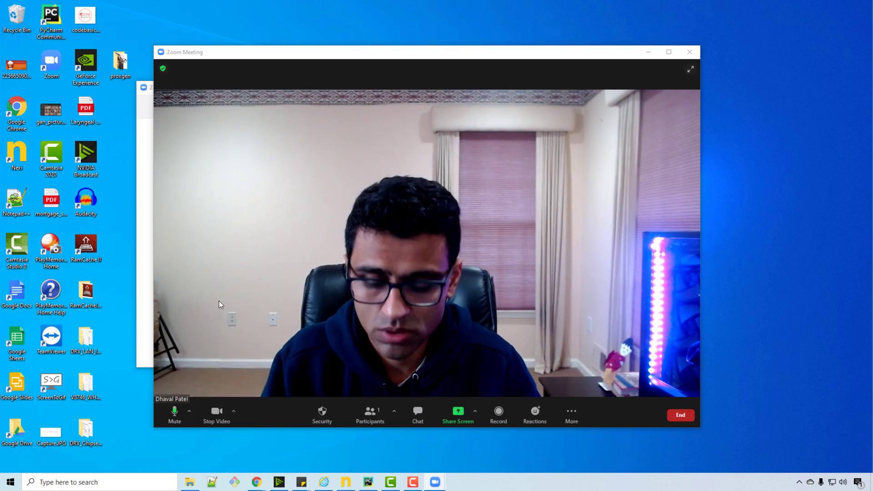
{"action": "key", "text": "alt+Tab"}
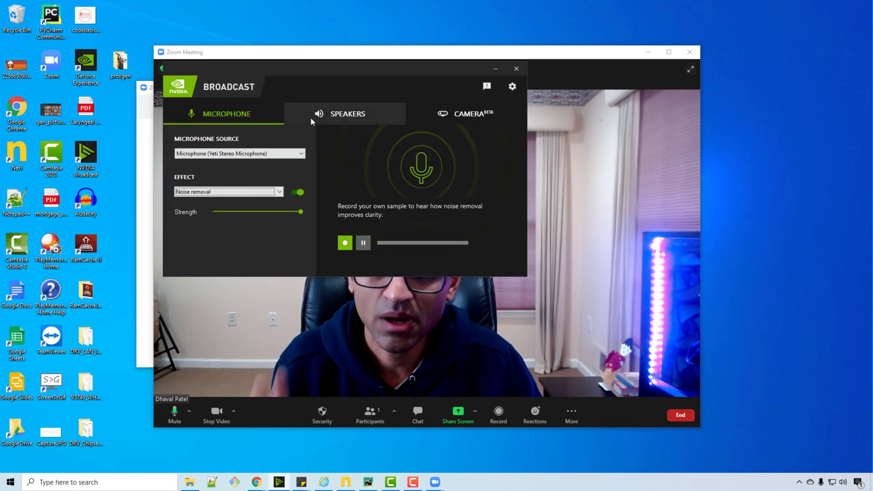
{"action": "left_click", "coordinate": [354, 115]}
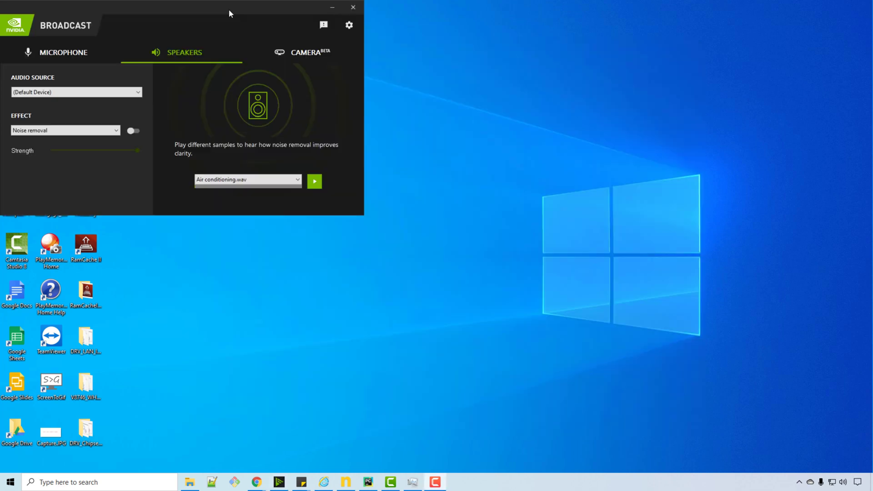
{"action": "left_click_drag", "start_coordinate": [228, 11], "coordinate": [311, 93]}
Step: On the Camera tab, set the HD Pro Webcam C920 effect to Background blur and enable it
{"action": "left_click", "coordinate": [373, 139]}
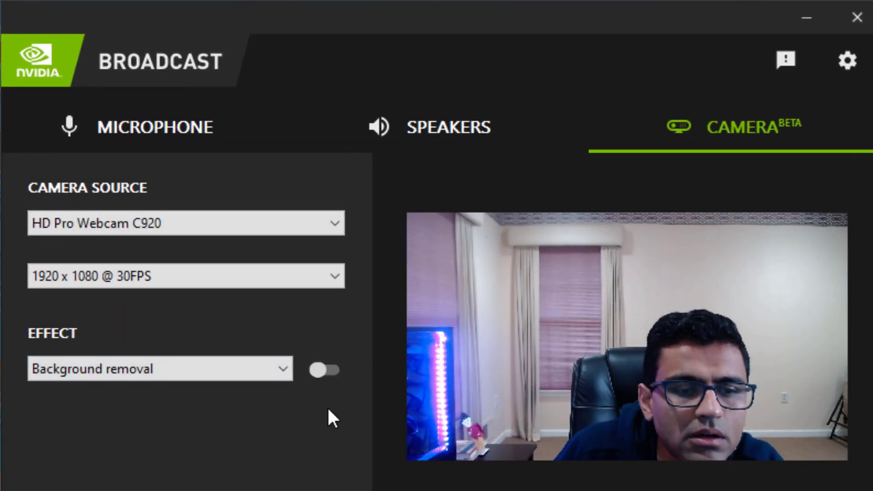
{"action": "left_click", "coordinate": [280, 374]}
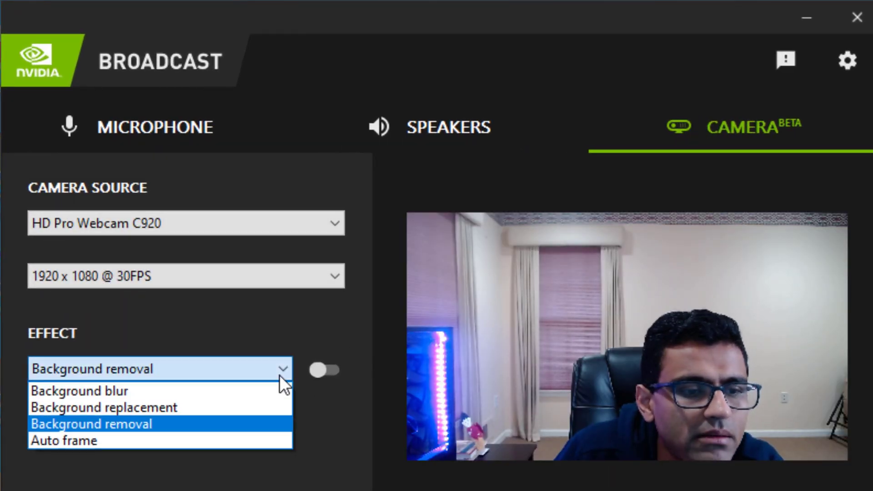
{"action": "left_click", "coordinate": [188, 407]}
{"action": "left_click", "coordinate": [230, 369]}
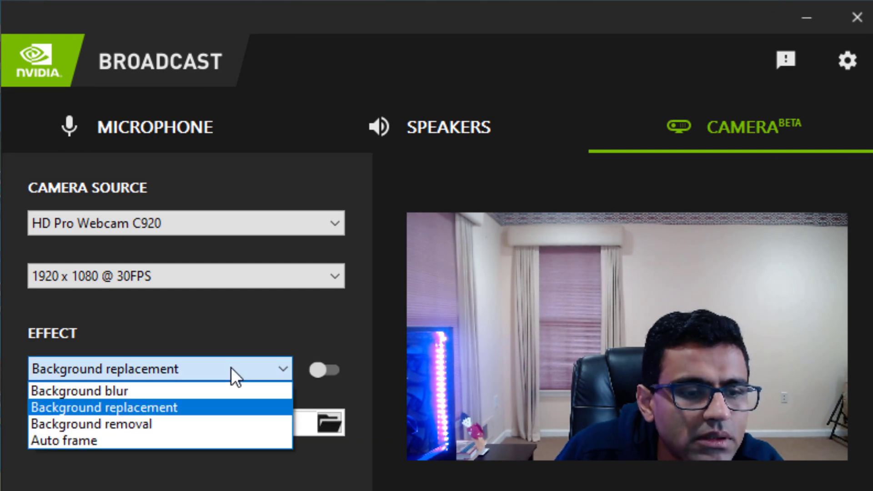
{"action": "left_click", "coordinate": [140, 392]}
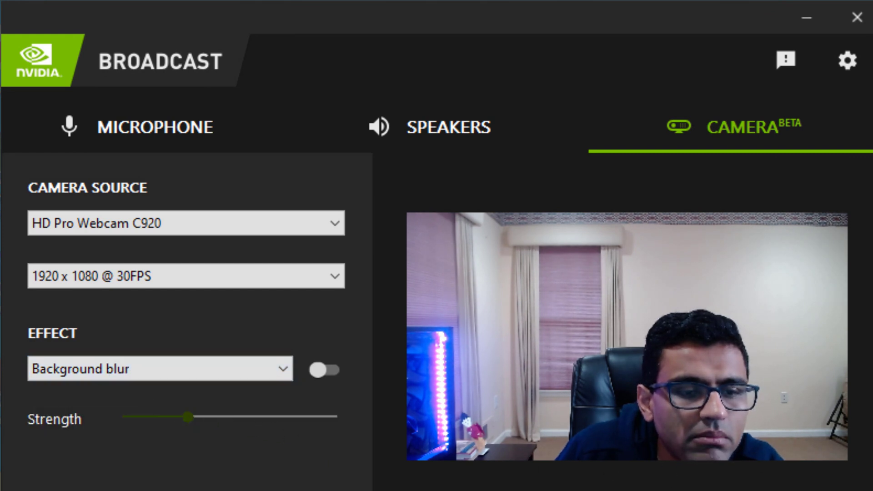
{"action": "left_click", "coordinate": [316, 369]}
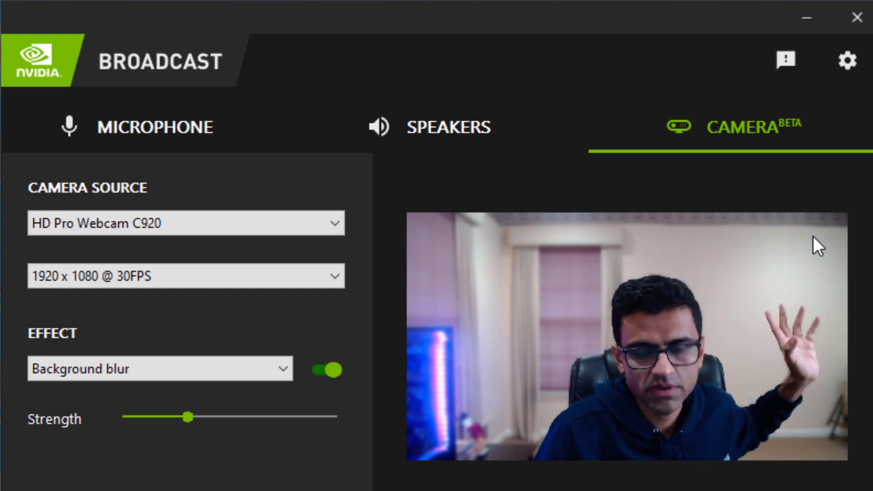
{"action": "left_click", "coordinate": [201, 371]}
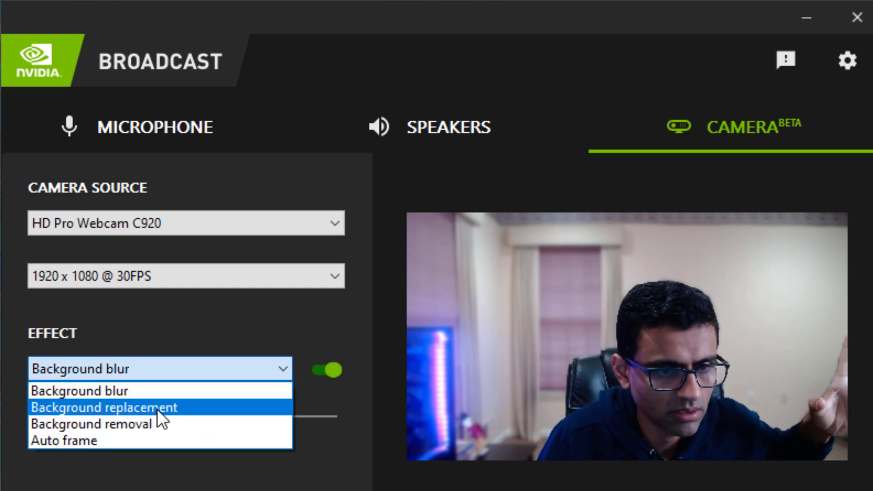
Step: Use Background replacement with the Deep Learning tutorial image, then switch to Background removal
{"action": "left_click", "coordinate": [157, 408]}
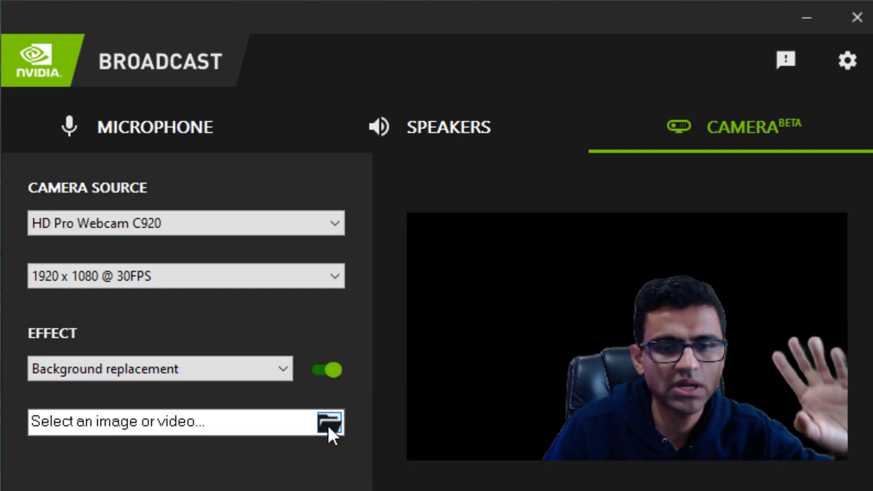
{"action": "left_click", "coordinate": [329, 423]}
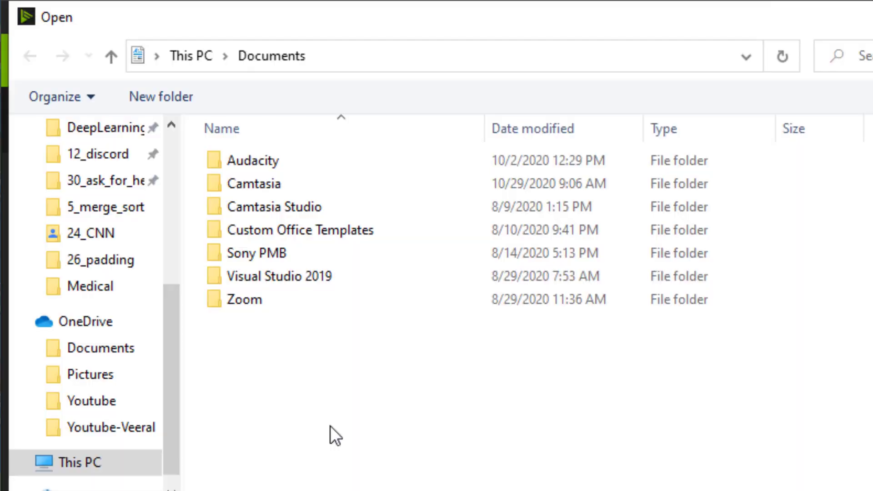
{"action": "scroll", "coordinate": [117, 245], "scroll_direction": "up", "scroll_amount": 4}
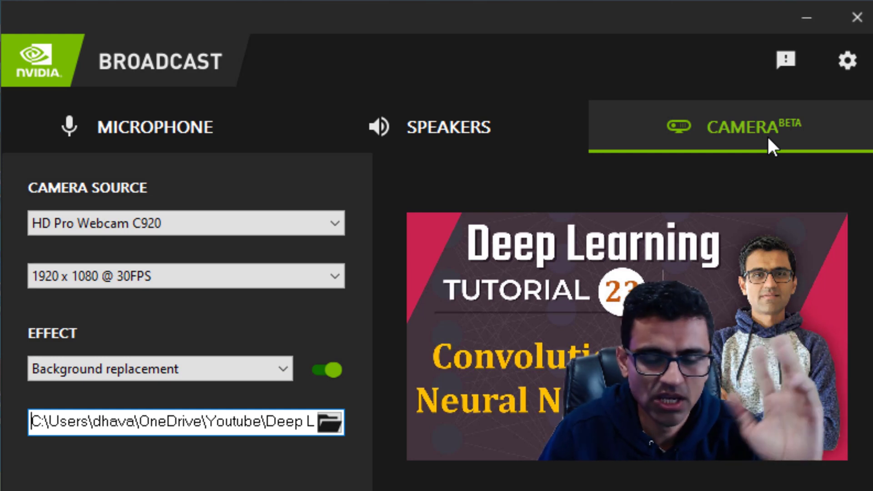
{"action": "left_click", "coordinate": [259, 375]}
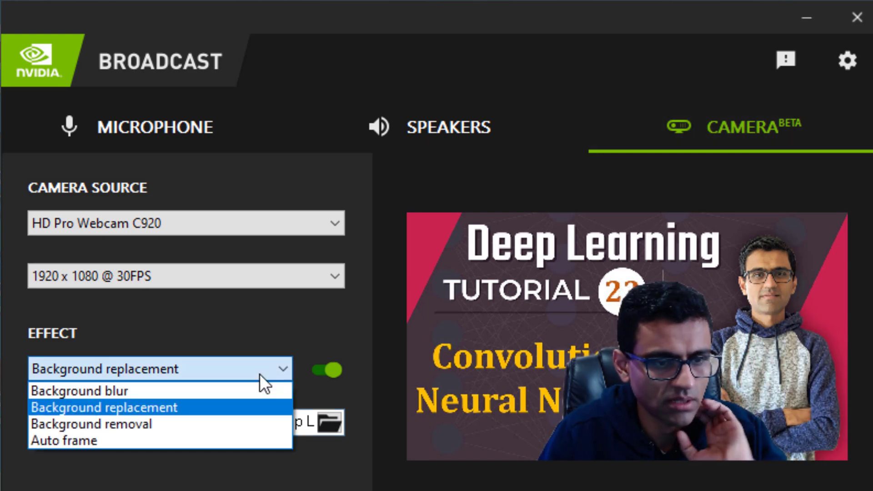
{"action": "left_click", "coordinate": [157, 420]}
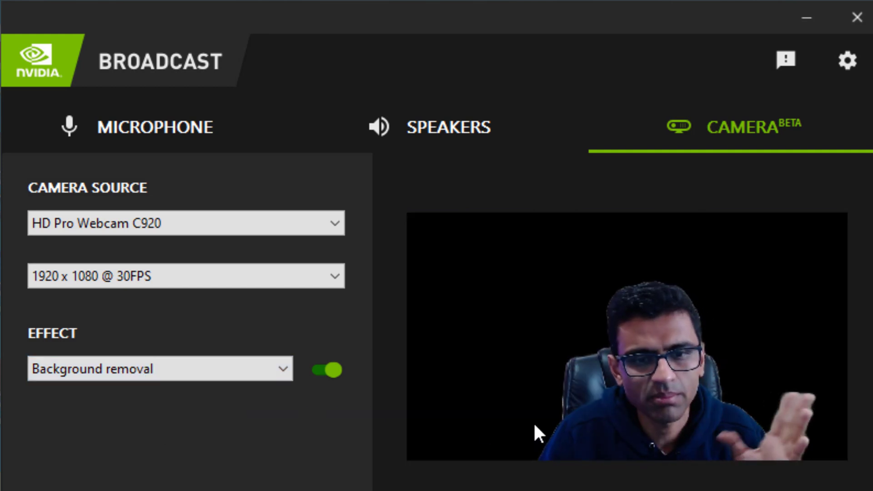